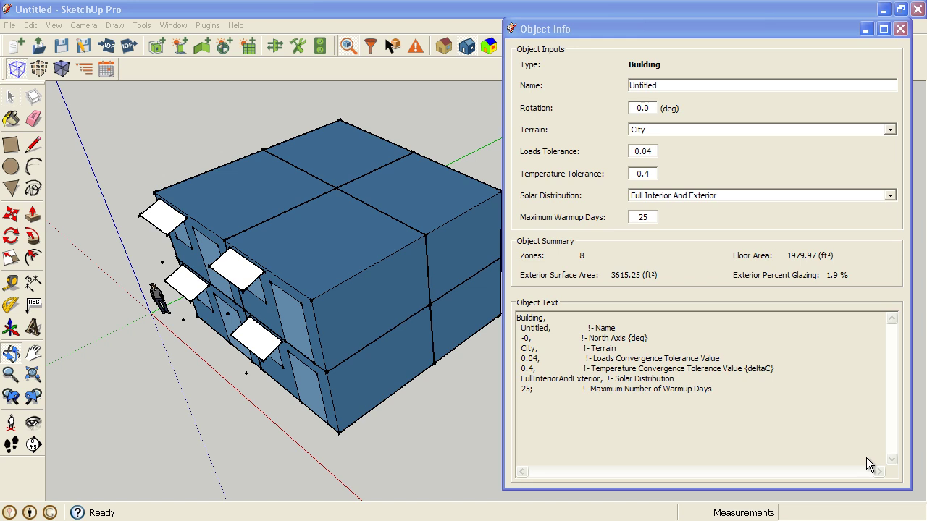
Save the OpenStudio model as demo_03.osm next to demo_02.osm in the demos folder
left_click(82, 46)
left_click(391, 178)
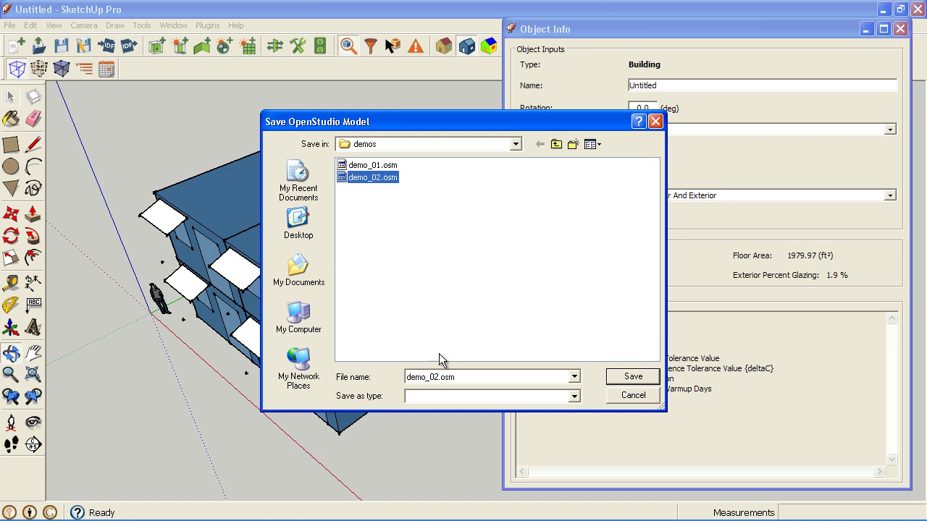
double_click(438, 378)
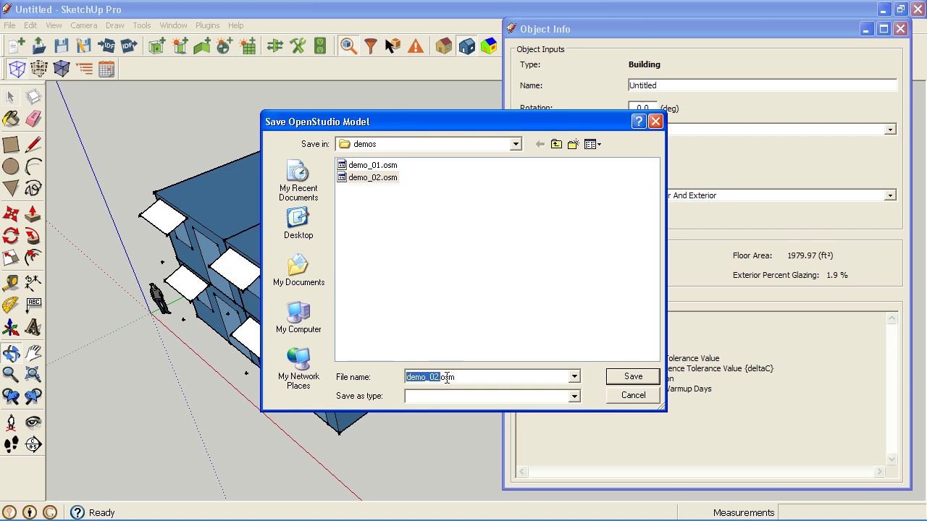
key("Right")
left_click(624, 384)
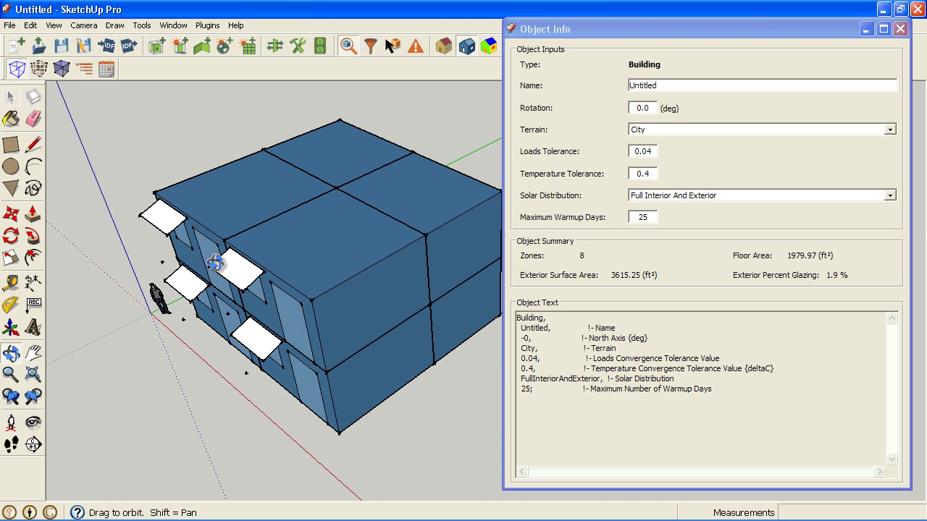
left_click_drag(230, 266, 313, 244)
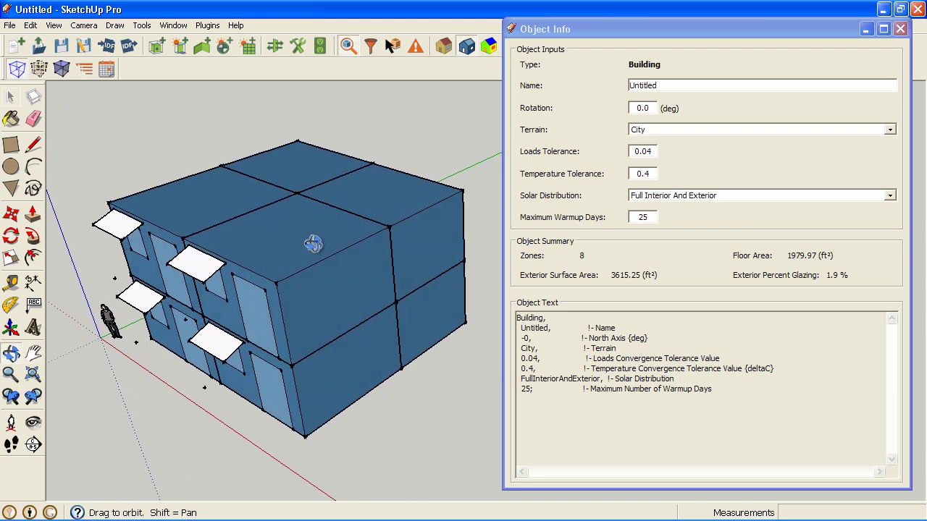
key("space")
left_click(171, 193)
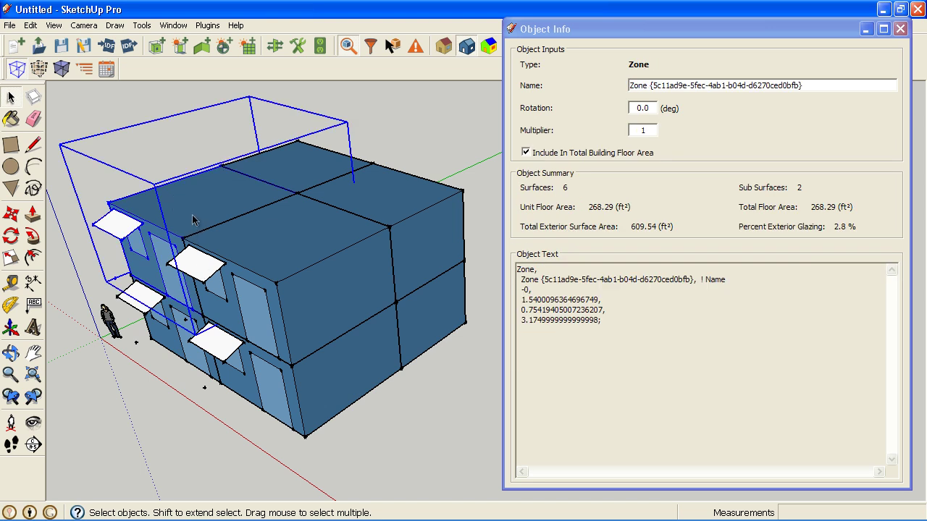
double_click(192, 219)
left_click(193, 219)
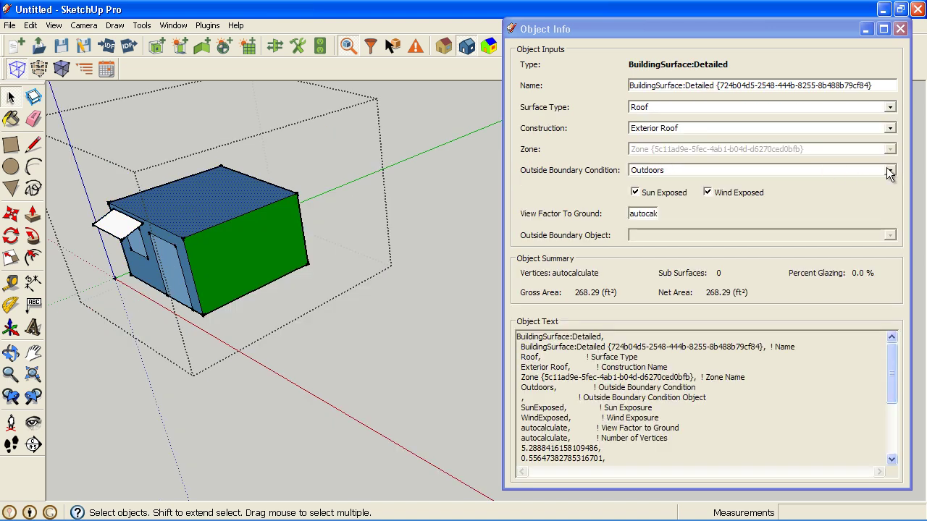
key("Escape")
key("Escape")
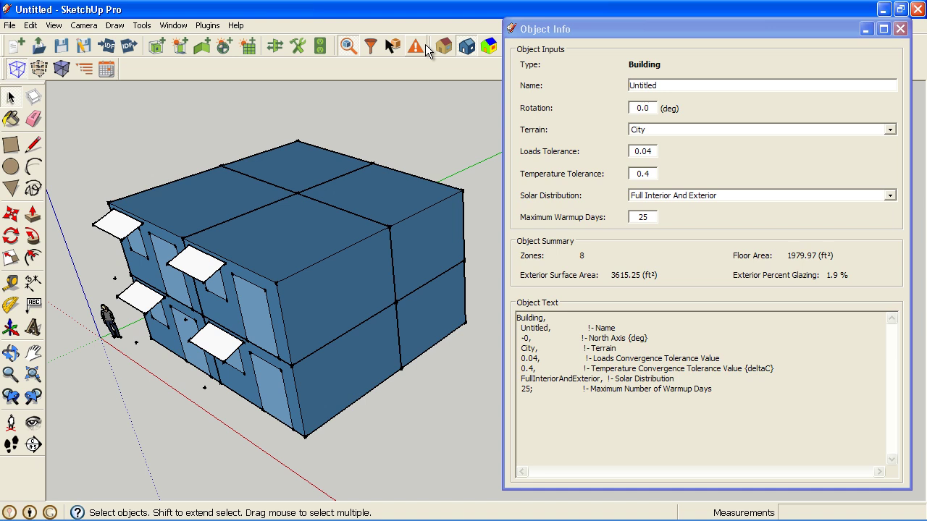
Render the model by surface type and bring the upper-floor front walls into view
left_click(443, 46)
scroll(226, 231, "up", 3)
middle_click_drag(226, 231, 239, 217)
scroll(301, 262, "up", 5)
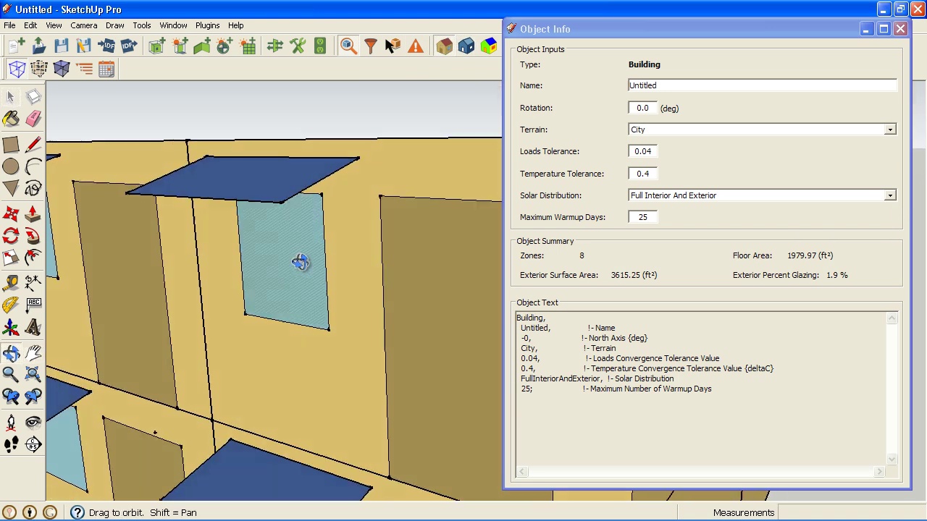
middle_click_drag(301, 262, 199, 233, "shift")
scroll(295, 242, "down", 5)
Draw a large window rectangle on the front wall of an upper-floor corner zone
key("space")
left_click(337, 268)
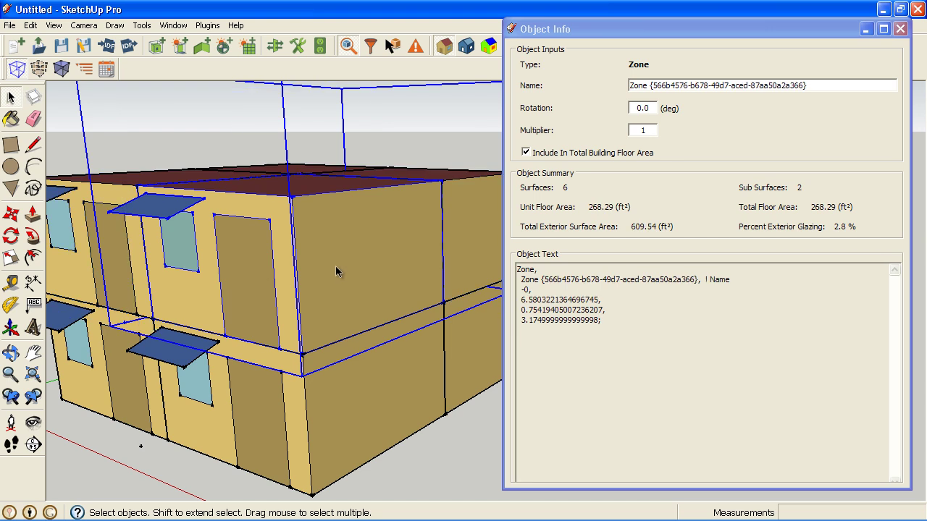
double_click(335, 272)
left_click(11, 145)
left_click(317, 214)
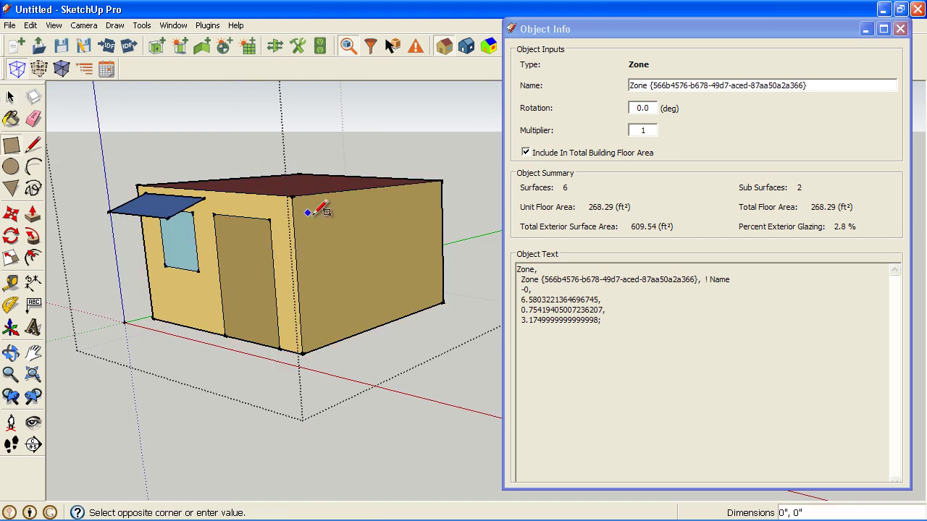
left_click(443, 288)
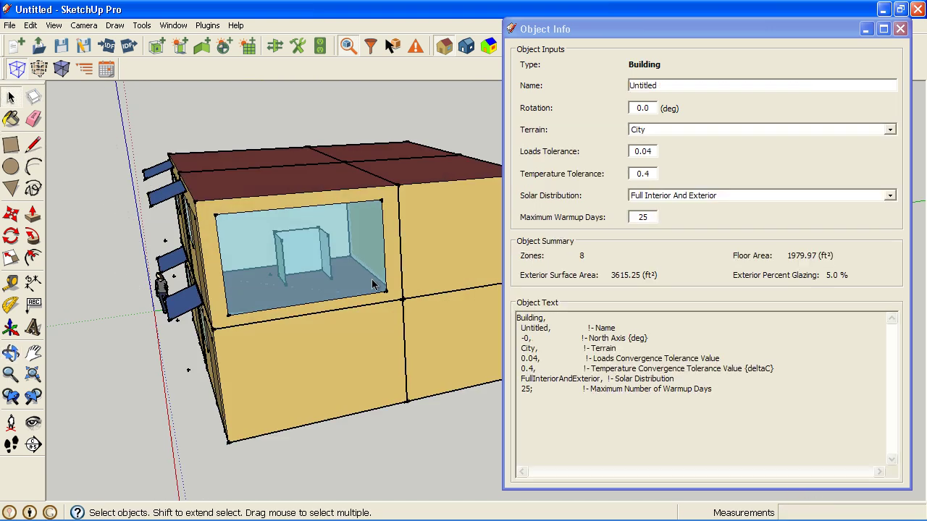
Draw a second large window on the neighbouring upper-floor zone's front wall
middle_click_drag(374, 284, 338, 249, "shift")
left_click(337, 249)
double_click(338, 249)
left_click(11, 144)
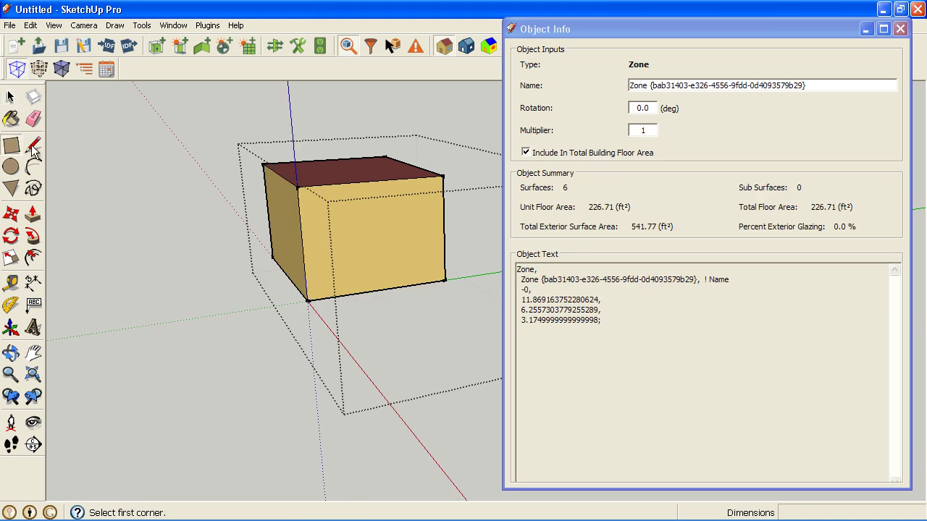
left_click(309, 200)
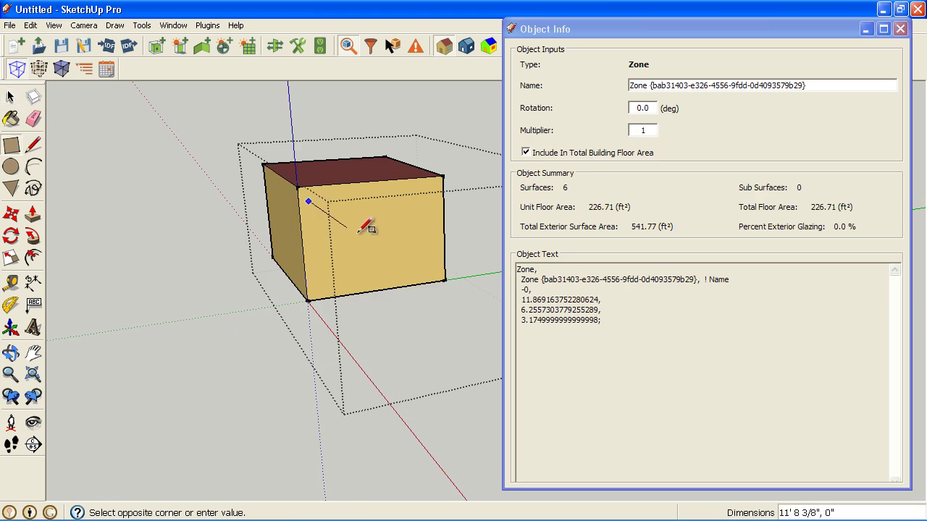
left_click(433, 274)
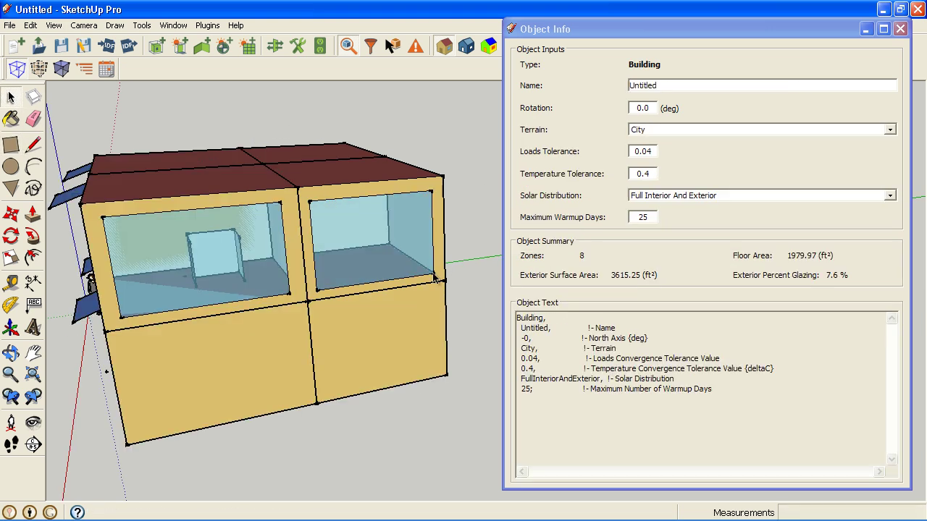
key("h")
left_click_drag(287, 259, 283, 273)
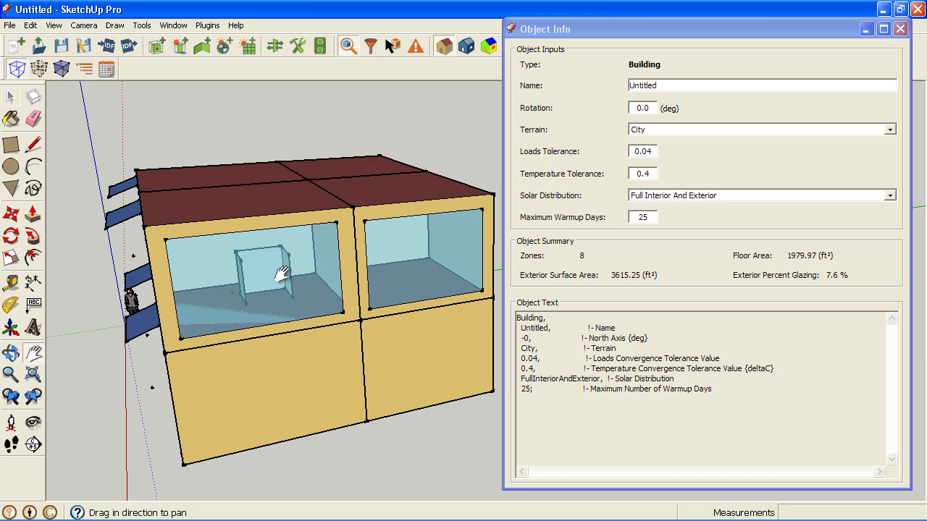
middle_click_drag(283, 274, 370, 290)
scroll(369, 289, "up", 5)
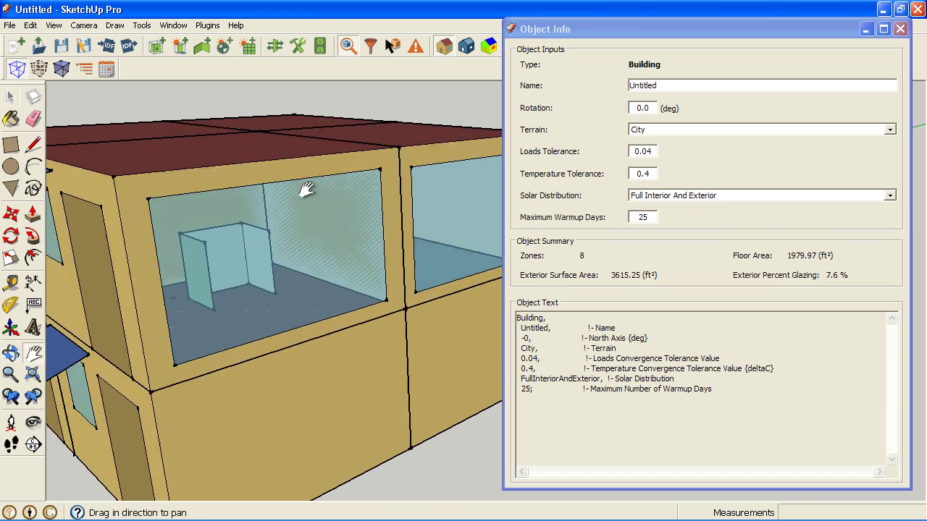
left_click_drag(307, 190, 289, 175)
left_click_drag(357, 201, 325, 190)
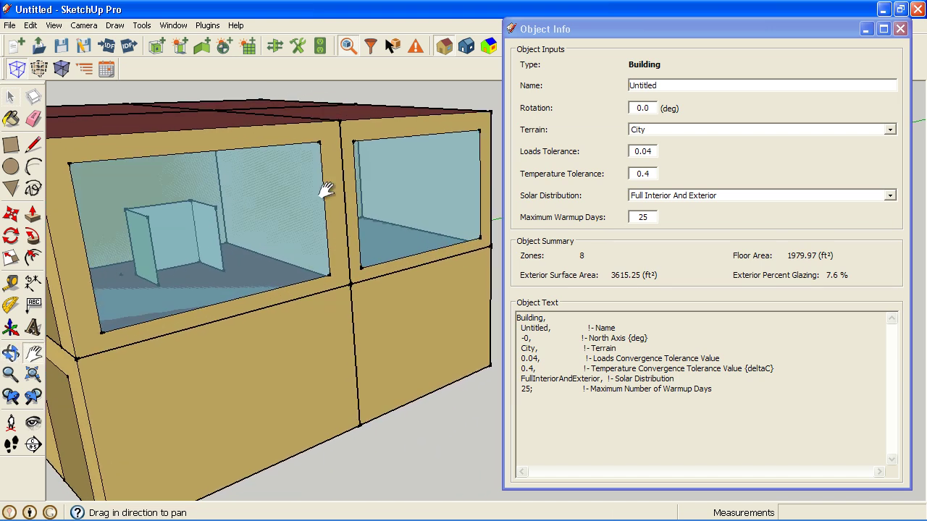
key("o")
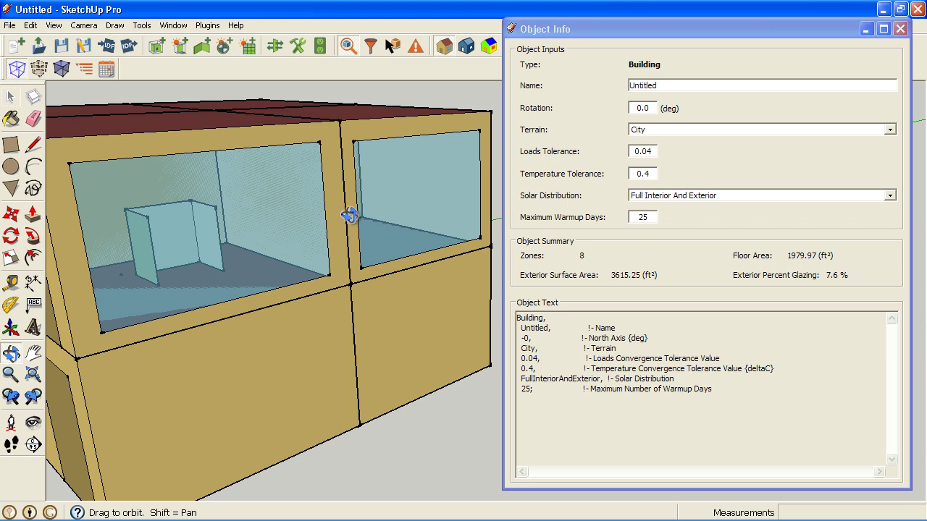
left_click_drag(383, 197, 303, 208)
scroll(302, 208, "up", 10)
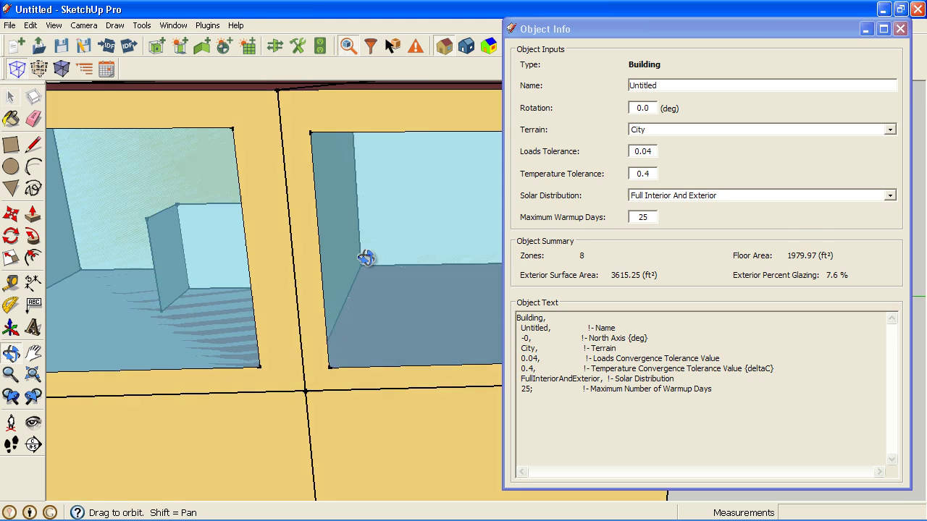
left_click_drag(366, 258, 271, 290)
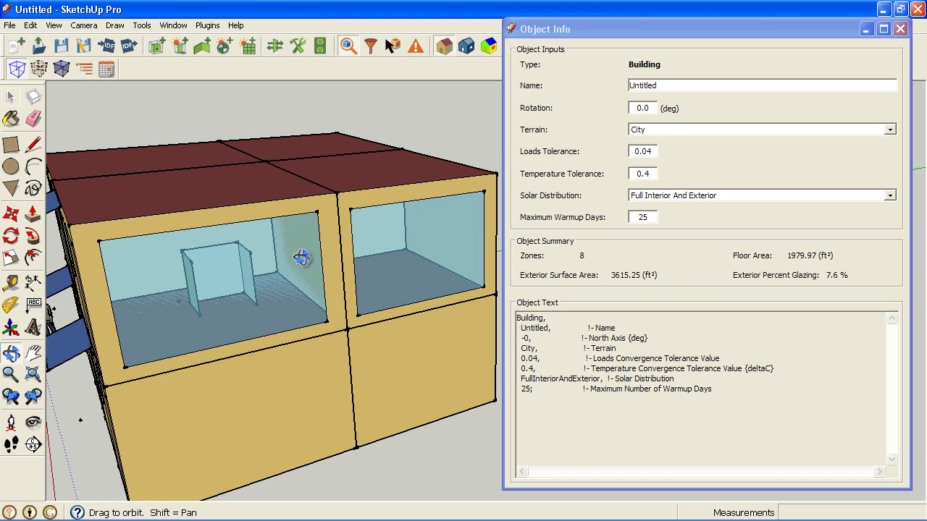
left_click_drag(306, 238, 311, 228)
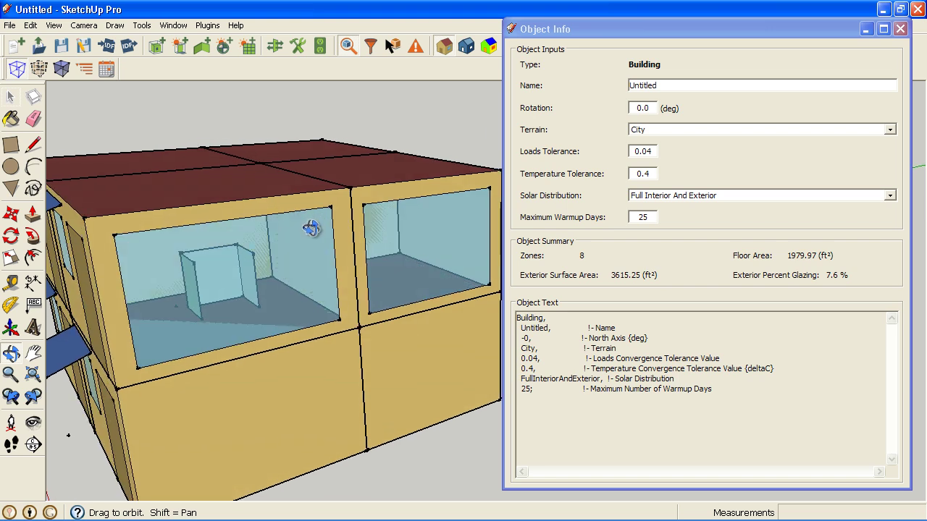
key("space")
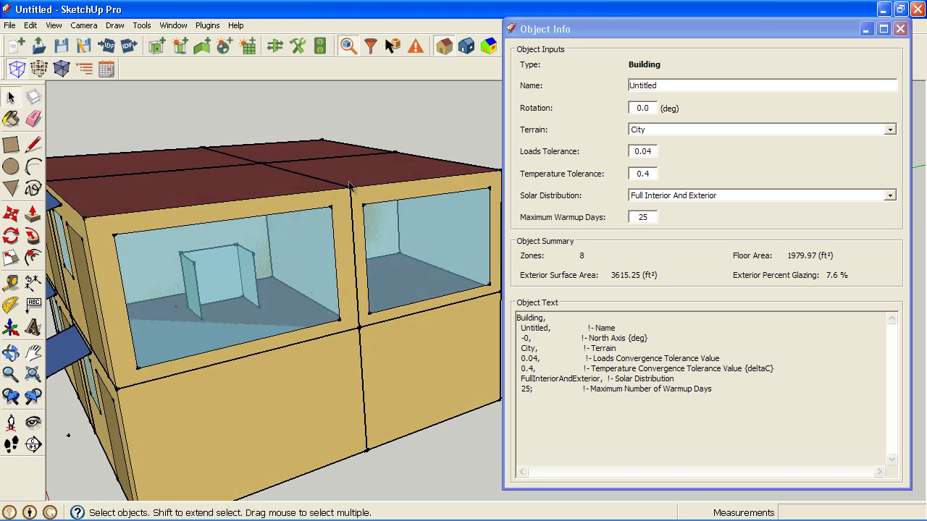
Set the glazed zone's interior side wall construction to Air Wall in Object Info
double_click(349, 187)
left_click(327, 239)
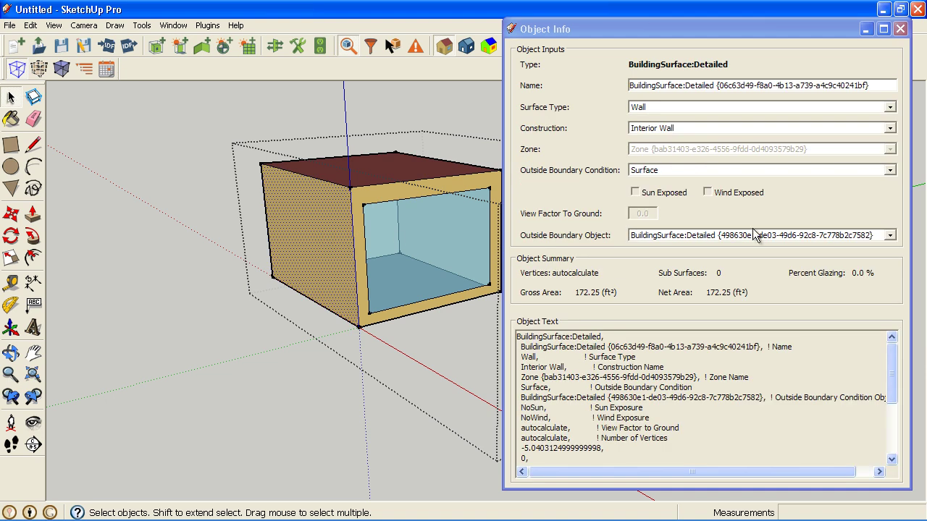
left_click(890, 128)
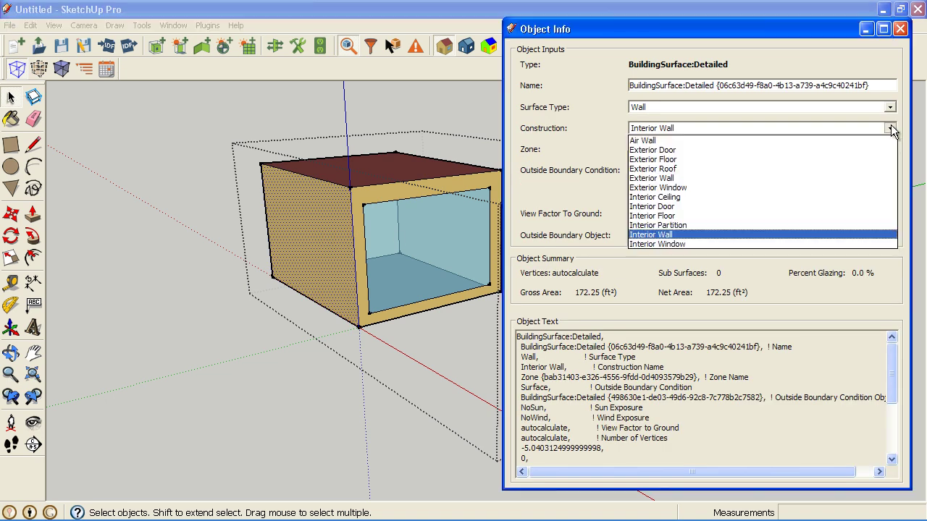
left_click(789, 143)
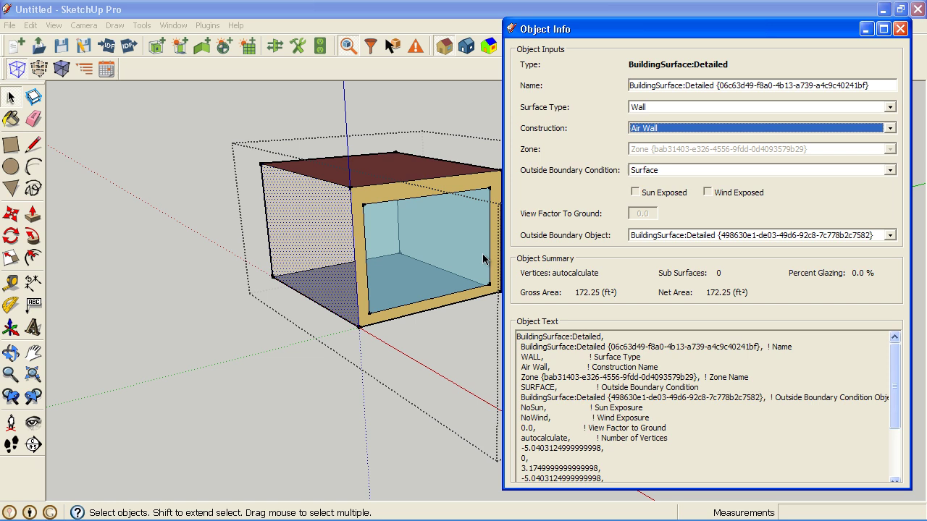
Inspect the zone up close, exit group editing and close the Object Info window
left_click(369, 344)
double_click(412, 258)
middle_click_drag(412, 258, 382, 265)
scroll(320, 244, "up", 6)
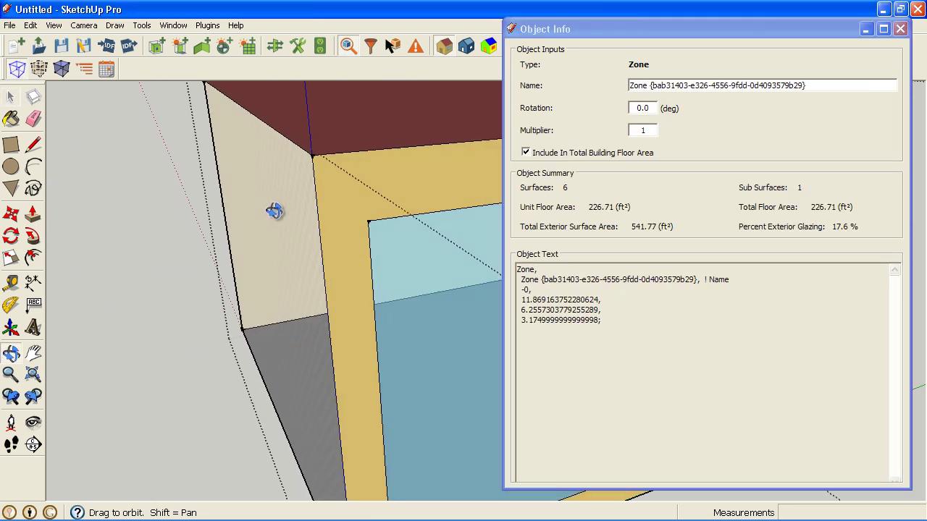
middle_click_drag(273, 209, 210, 198, "shift")
left_click(232, 200)
middle_click_drag(259, 225, 347, 155, "shift")
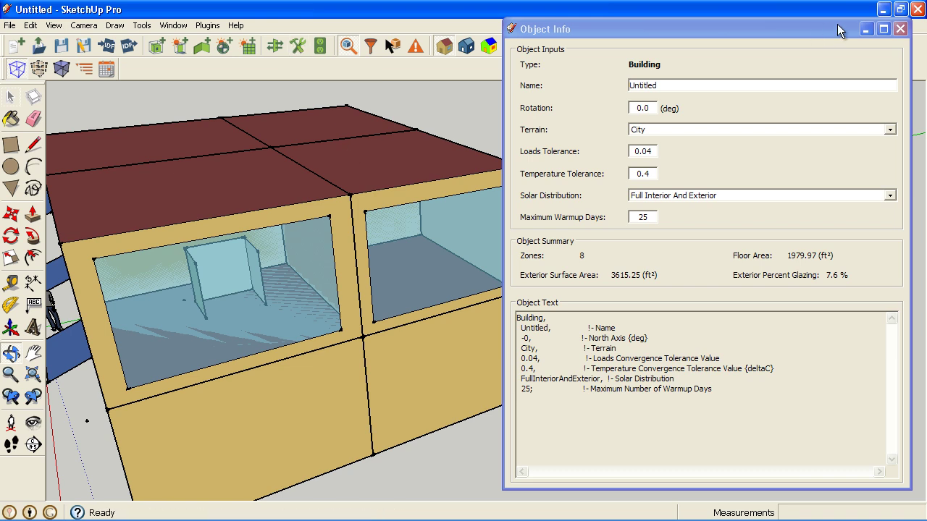
left_click(898, 29)
Open Default Constructions and apply the unchanged defaults to the entire model
left_click(298, 45)
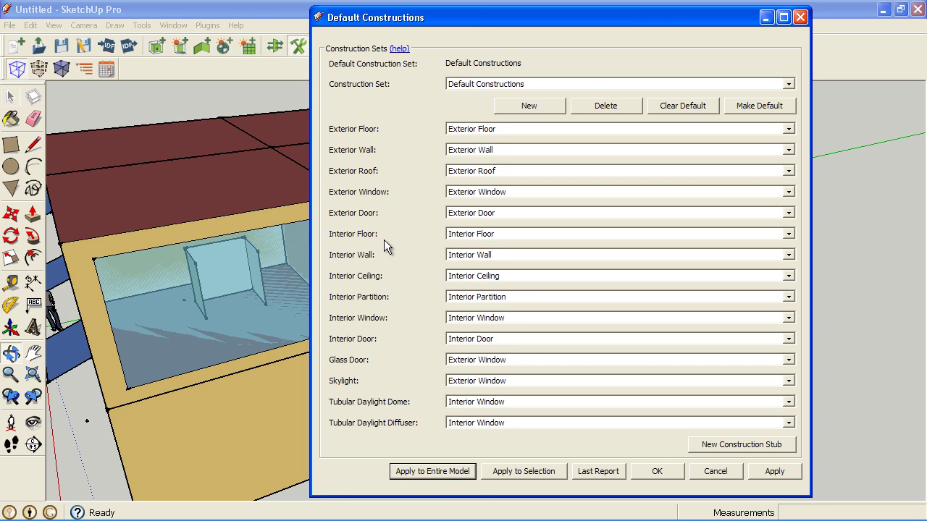
left_click(790, 254)
key("Escape")
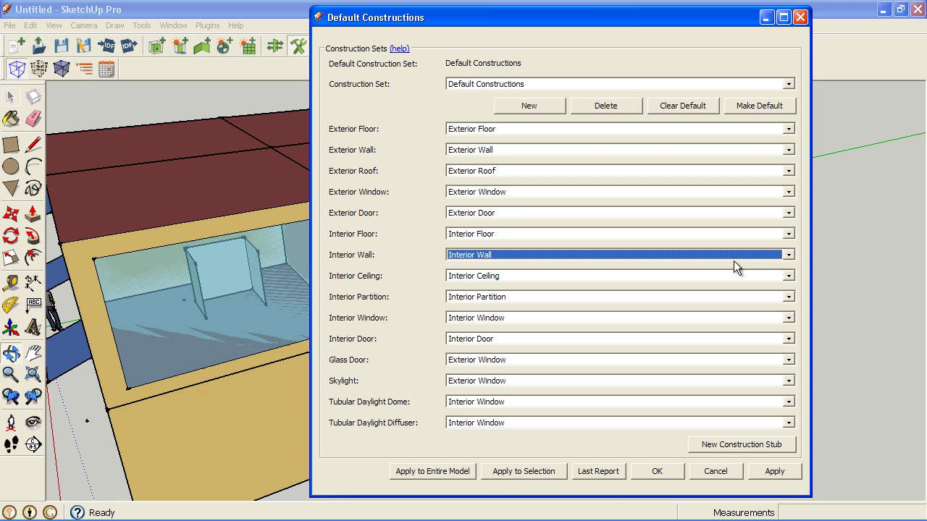
left_click_drag(512, 20, 598, 20)
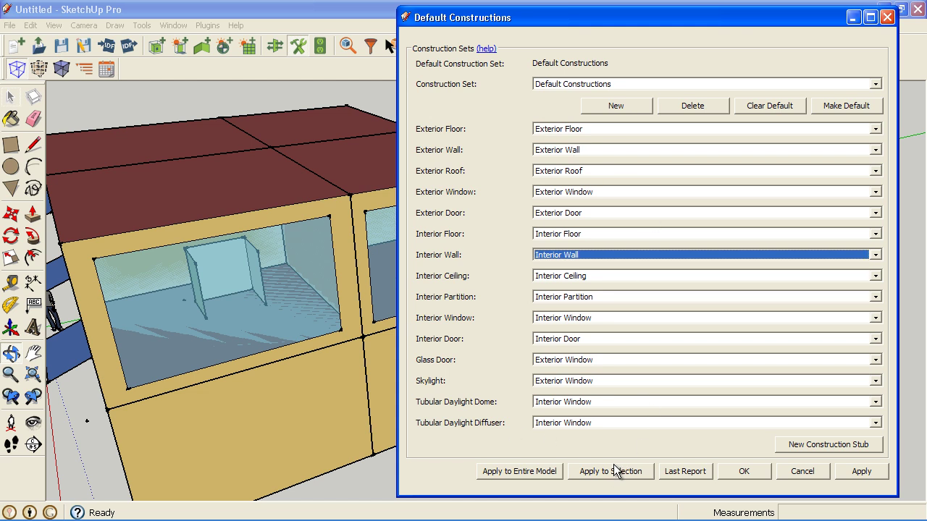
left_click(517, 470)
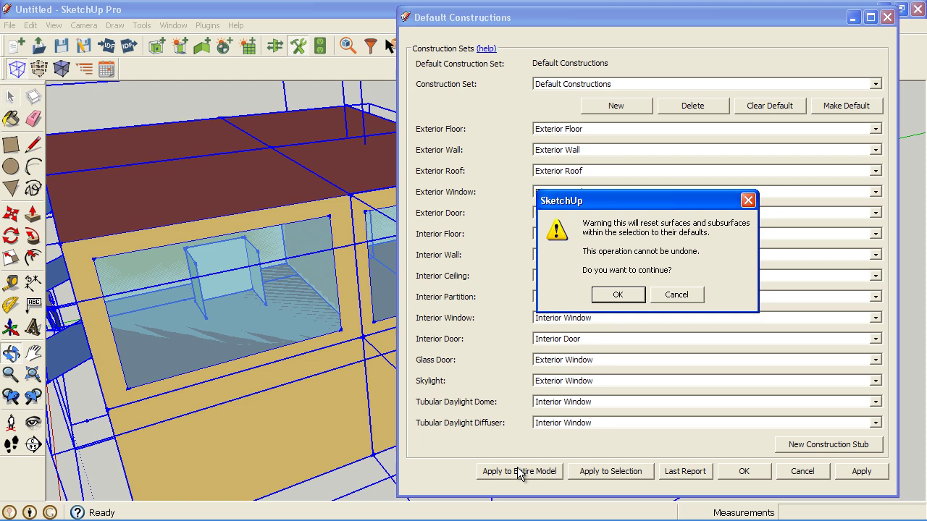
left_click(617, 295)
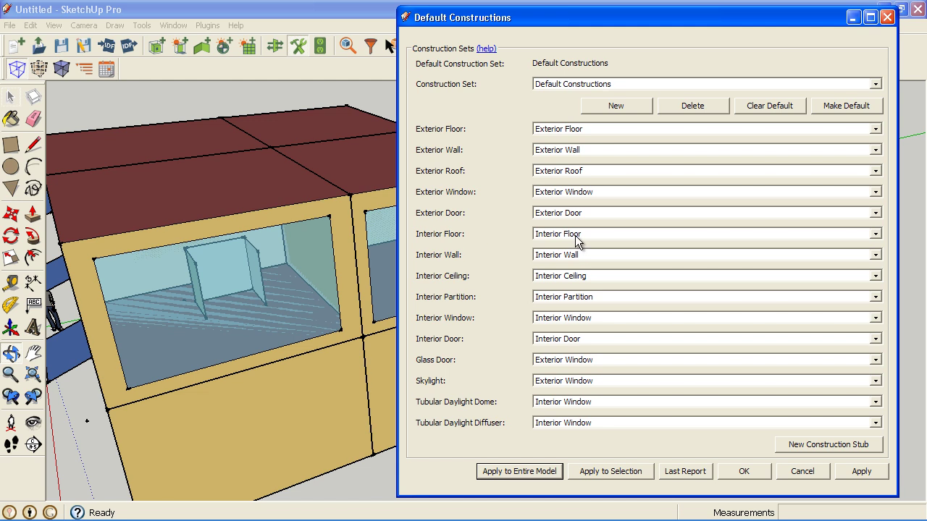
Set the default Interior Wall to Air Wall and reapply defaults to the entire model
left_click(874, 255)
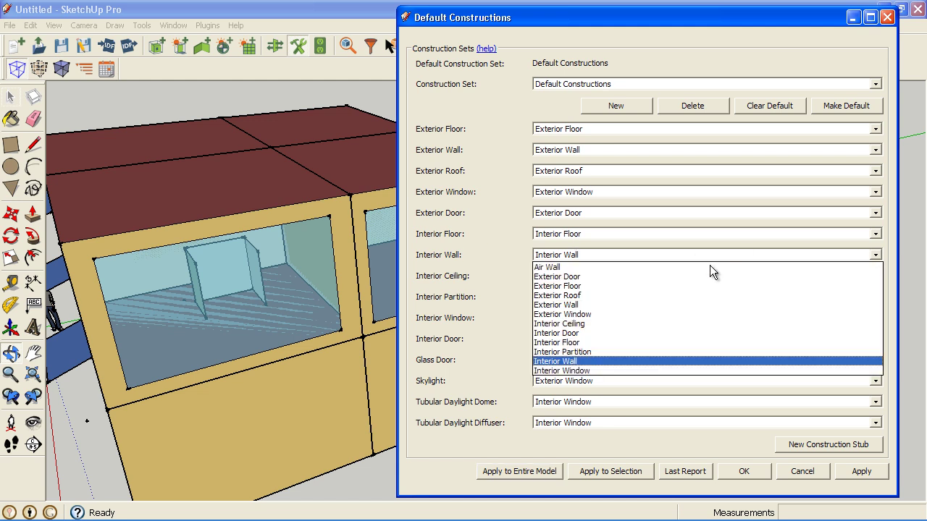
left_click(684, 264)
left_click(519, 472)
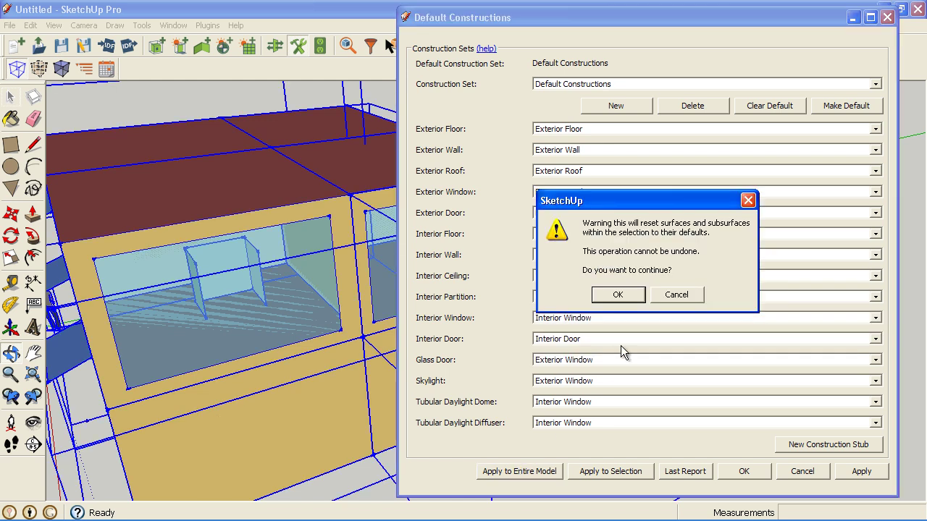
left_click(616, 296)
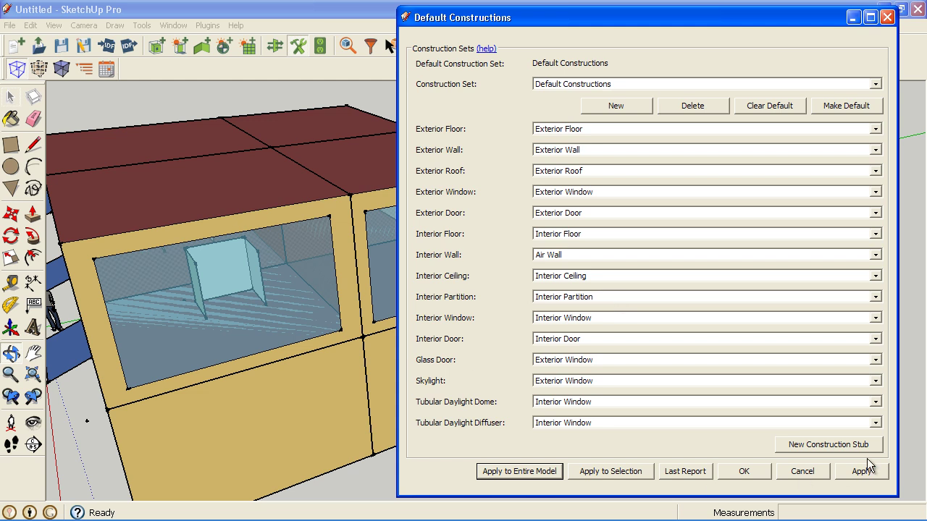
Close Default Constructions and orbit around the building to view the Air Walls through the windows
left_click(887, 17)
middle_click_drag(652, 217, 465, 238)
scroll(511, 251, "up", 3)
scroll(635, 259, "down", 2)
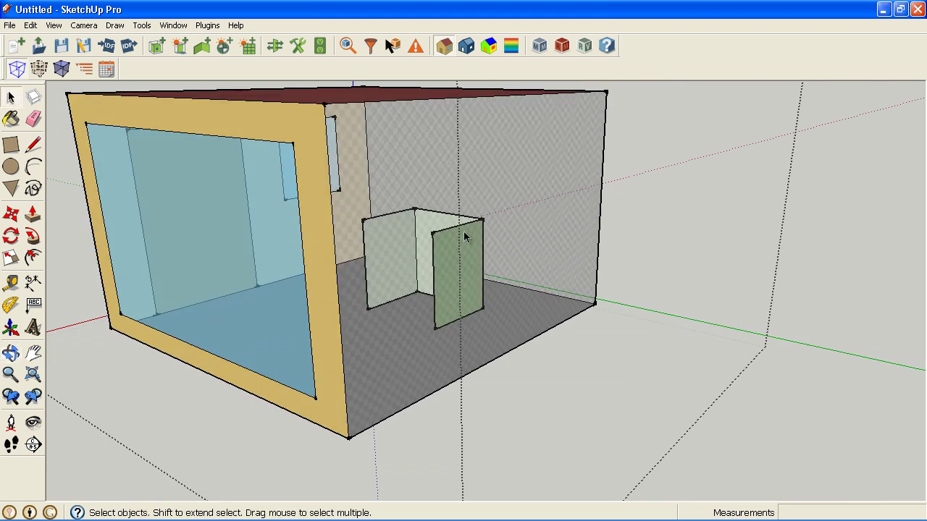
middle_click_drag(420, 147, 490, 243, "shift")
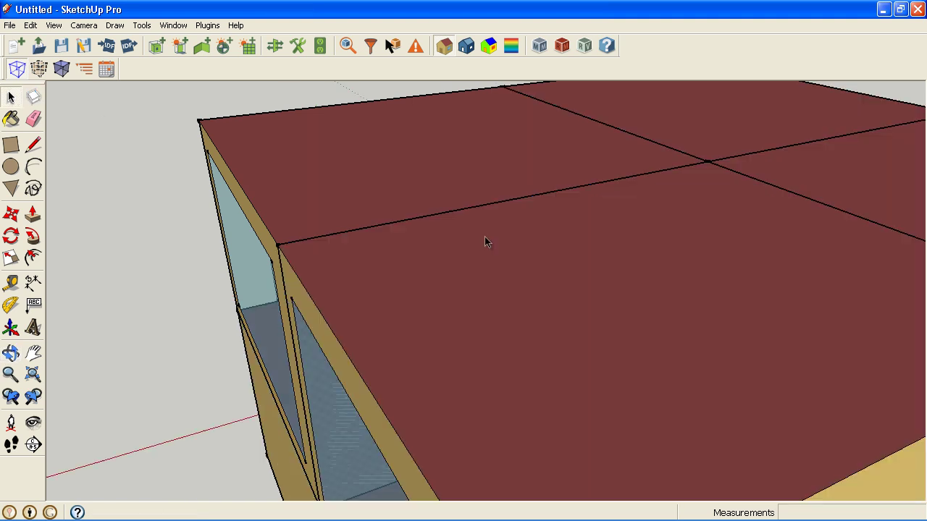
left_click_drag(489, 229, 702, 242)
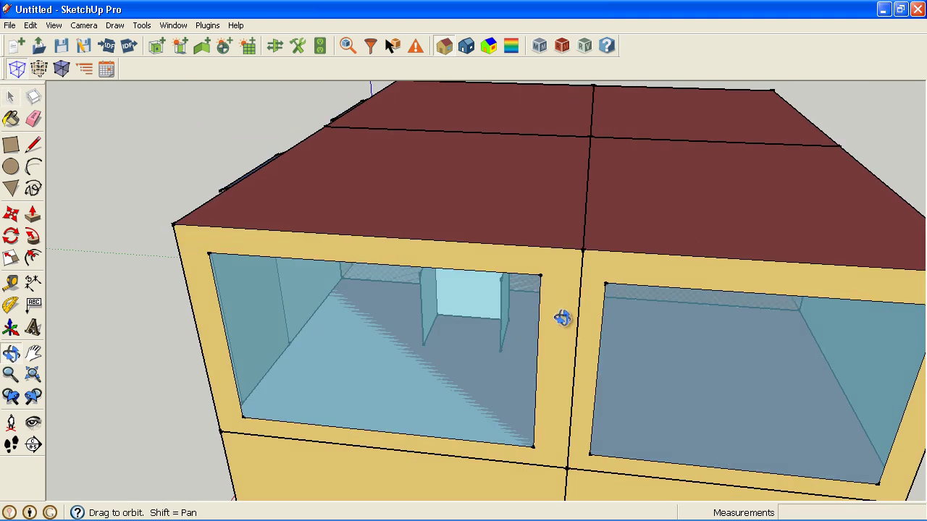
left_click_drag(521, 292, 311, 226)
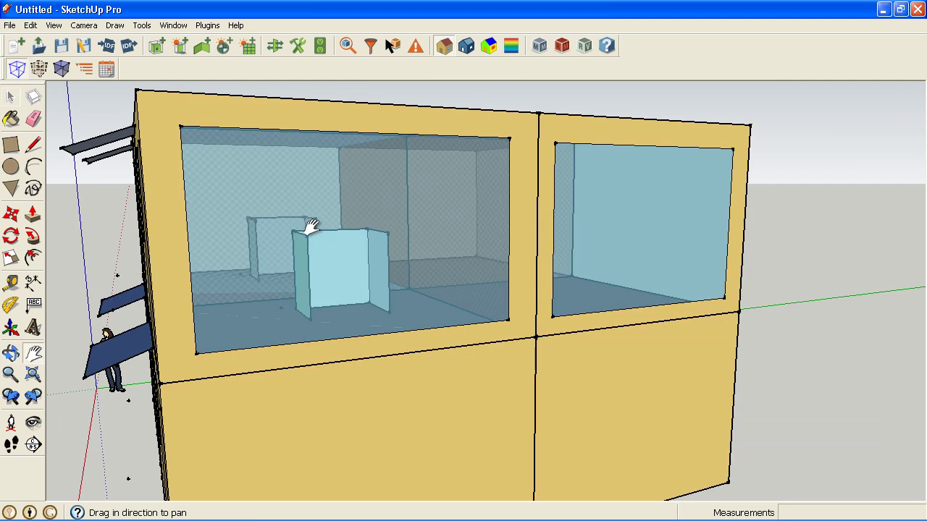
left_click_drag(401, 215, 403, 337)
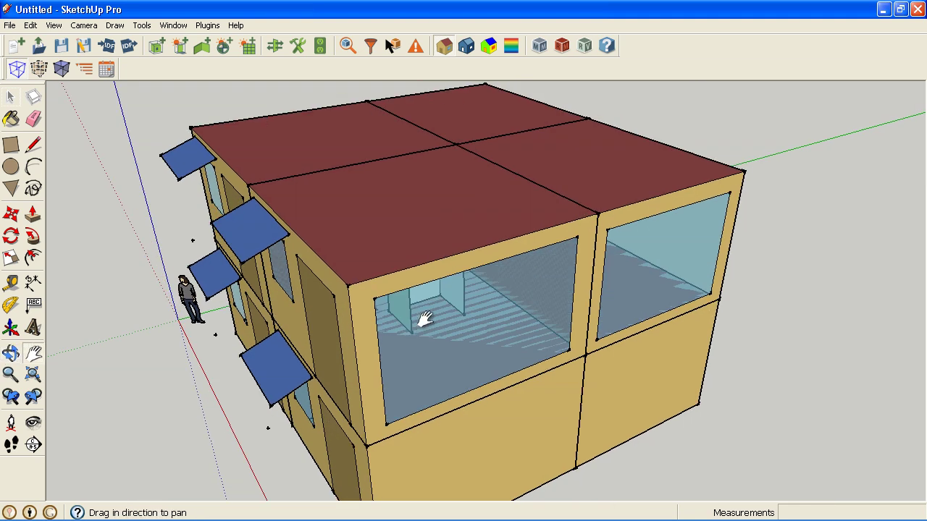
middle_click_drag(425, 319, 398, 250, "shift")
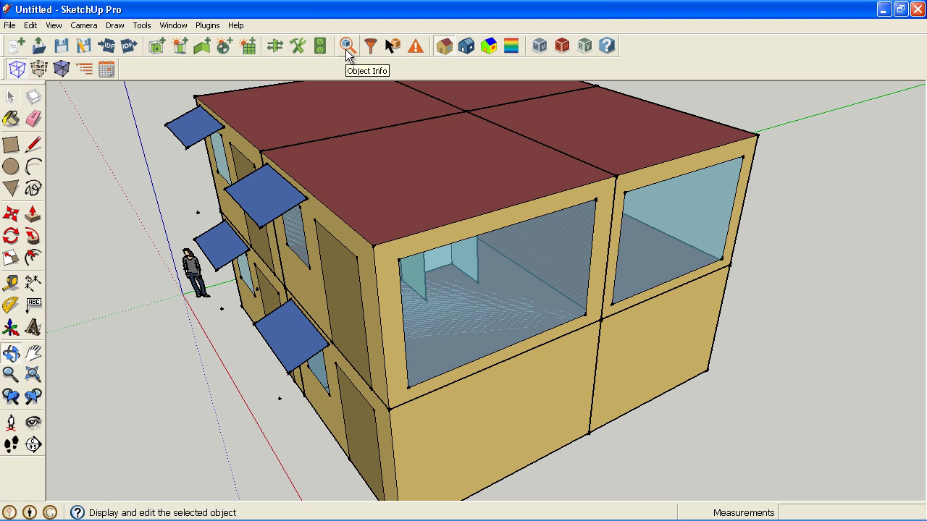
left_click(298, 45)
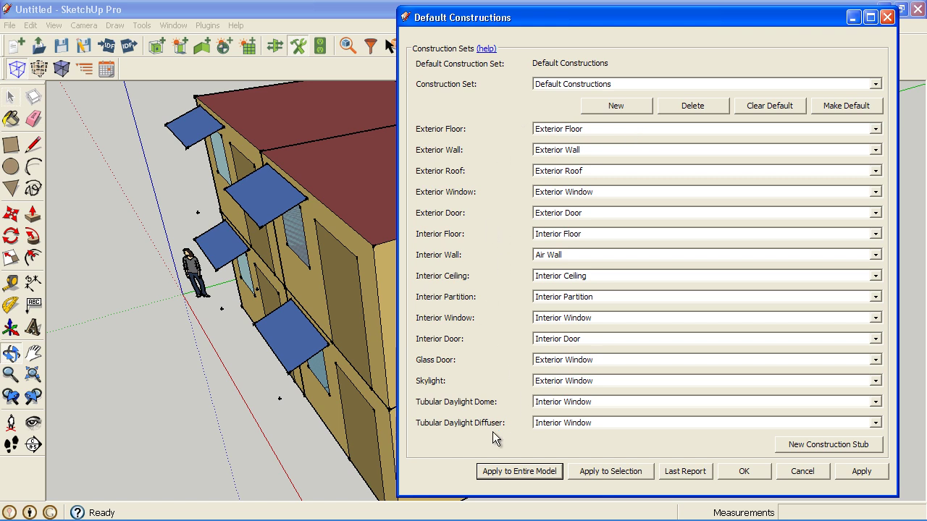
left_click(875, 191)
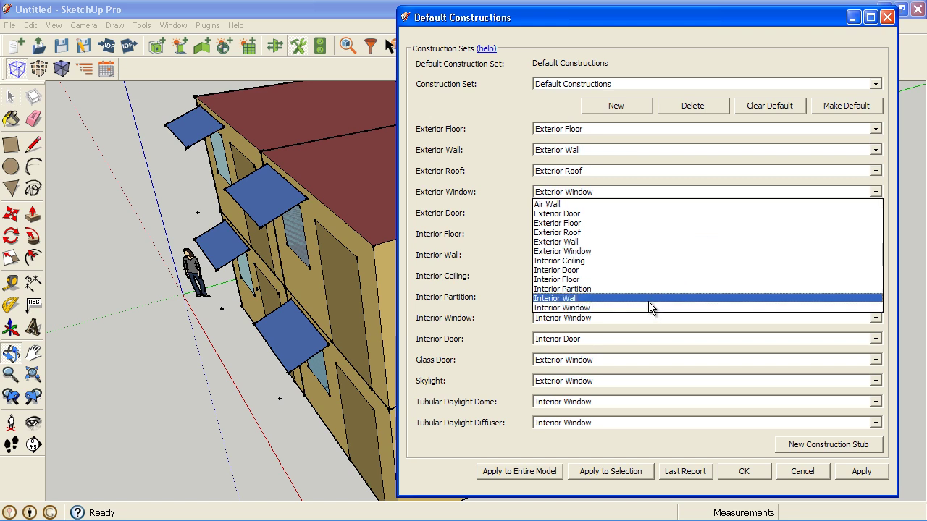
left_click(802, 472)
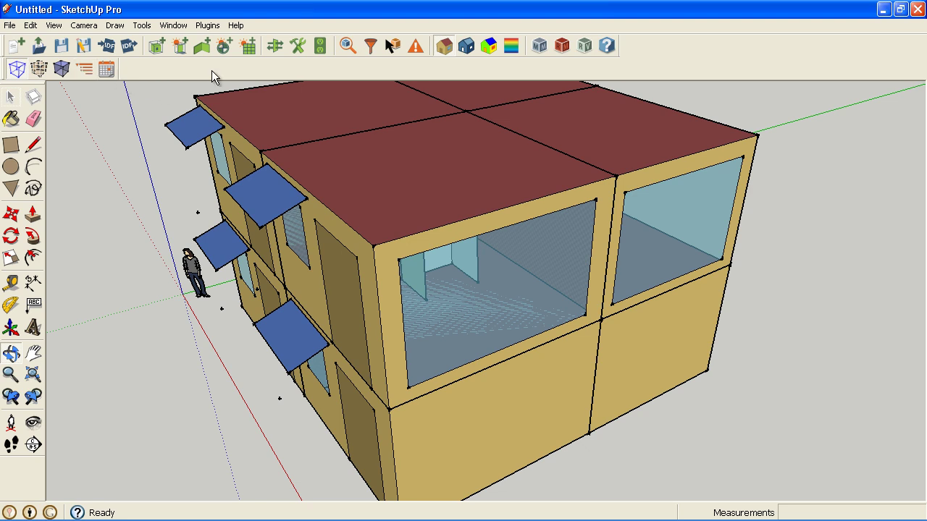
Import constructions from C:\EnergyPlusV6-0-0\DataSets\CompositeWallConstructions.idf via Plugins > OpenStudio > Import
left_click(206, 27)
mouse_move(215, 67)
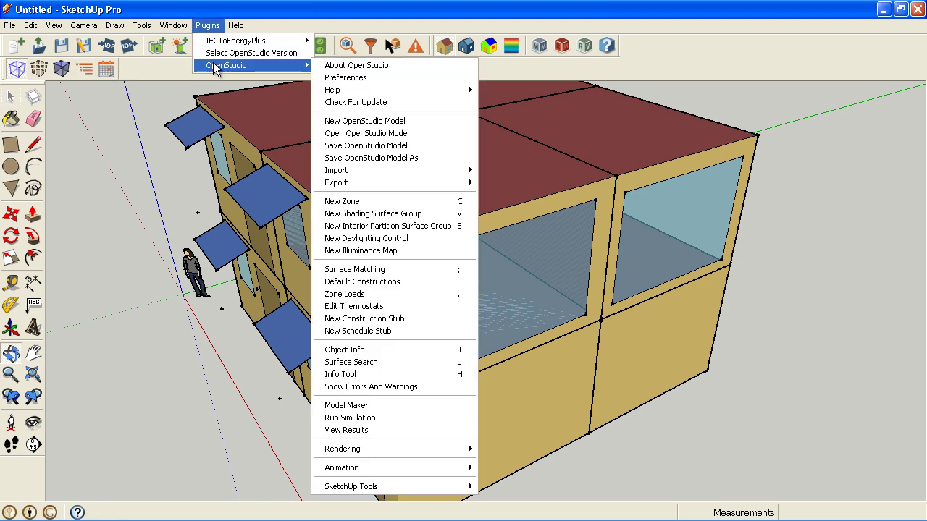
mouse_move(395, 171)
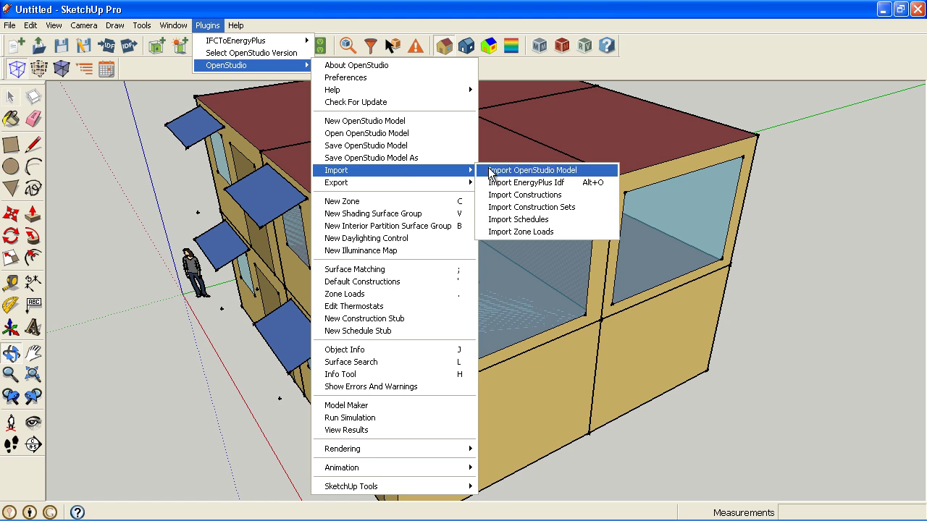
left_click(506, 201)
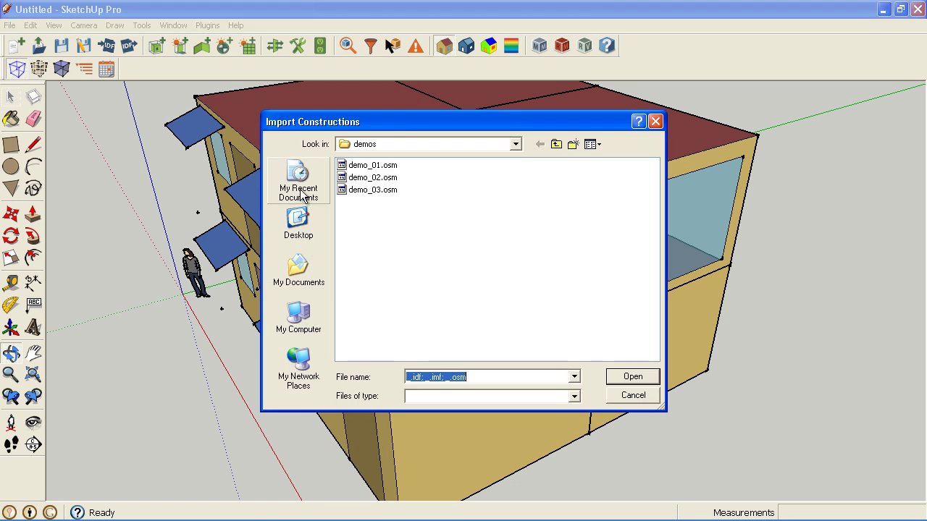
left_click(303, 318)
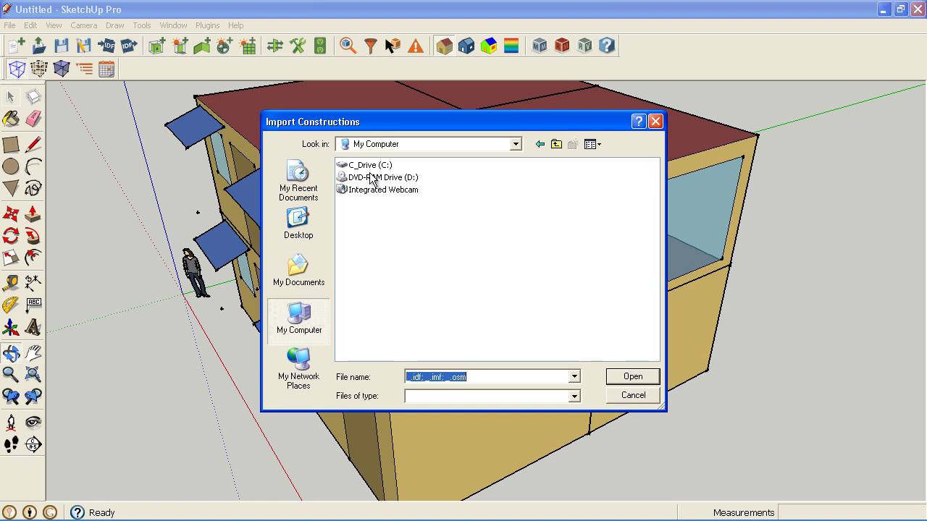
double_click(370, 167)
double_click(388, 277)
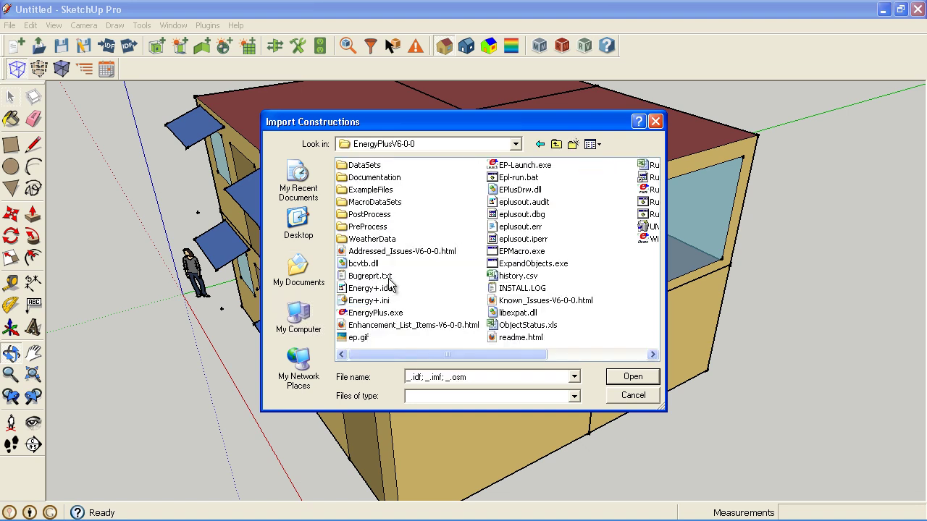
double_click(368, 190)
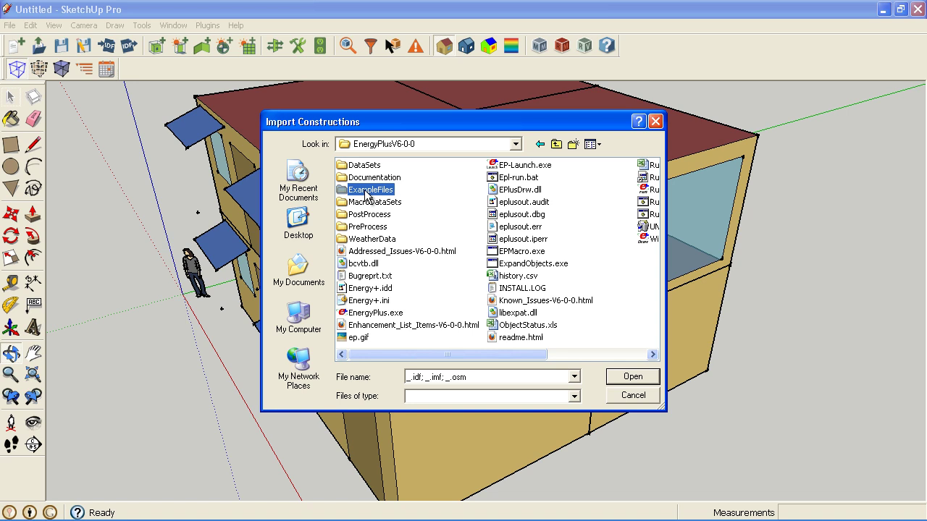
left_click(555, 146)
double_click(378, 166)
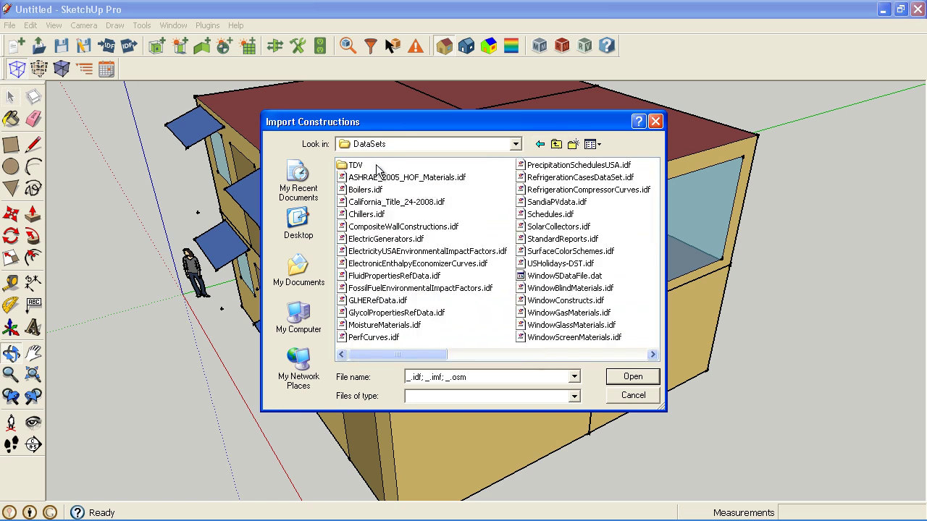
left_click(410, 227)
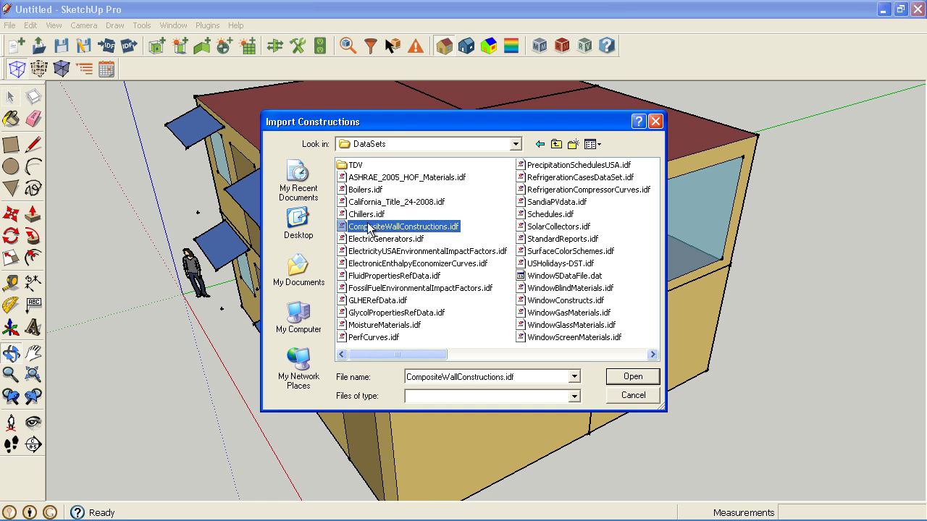
left_click(636, 379)
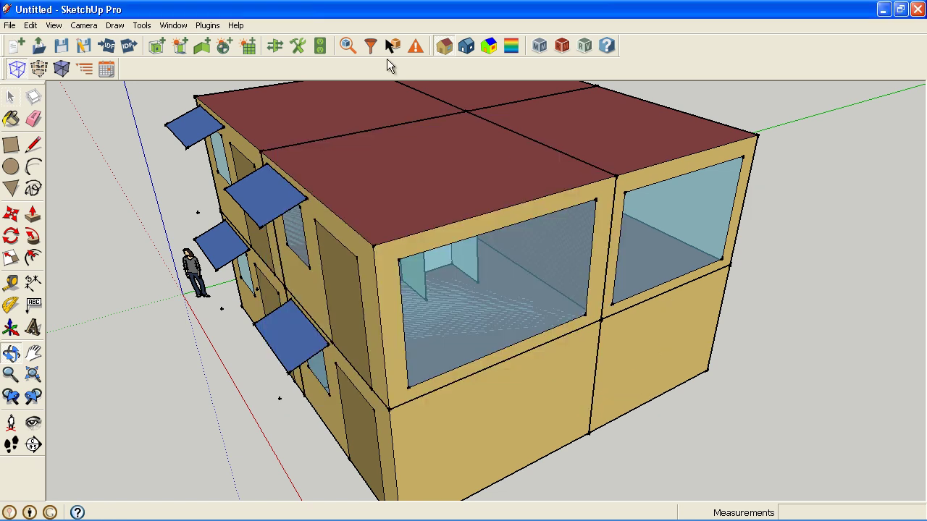
Set default Exterior Wall to Composite Brick Foam 2x6 Steel Stud R19 and apply it model-wide
left_click(297, 49)
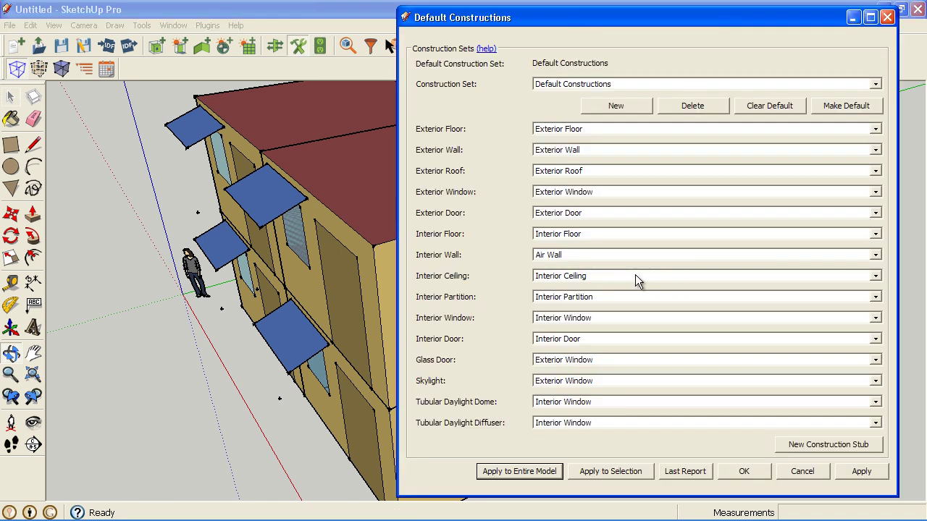
left_click(876, 150)
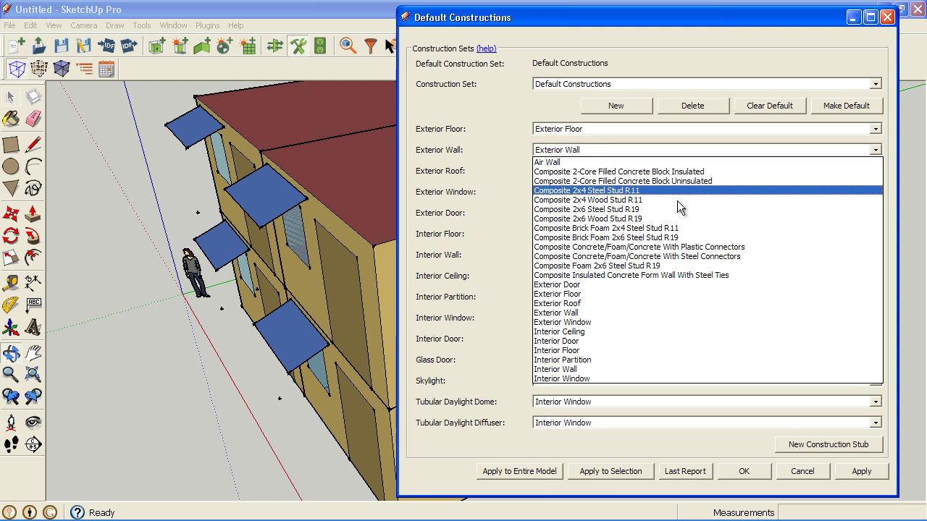
left_click(679, 238)
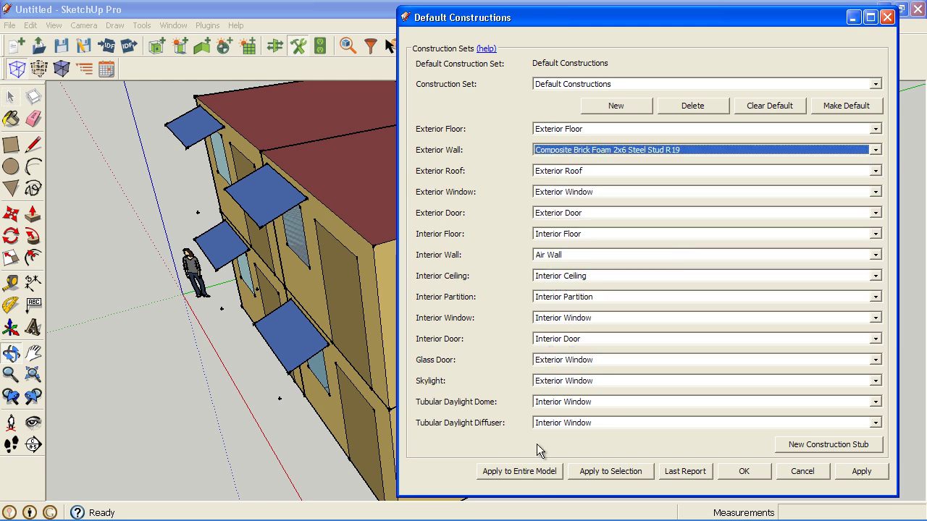
left_click(525, 472)
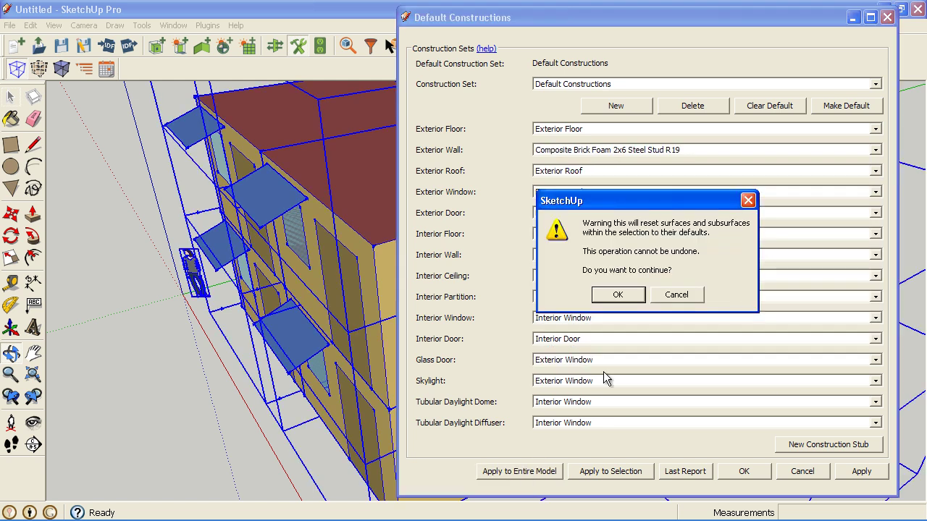
left_click(612, 294)
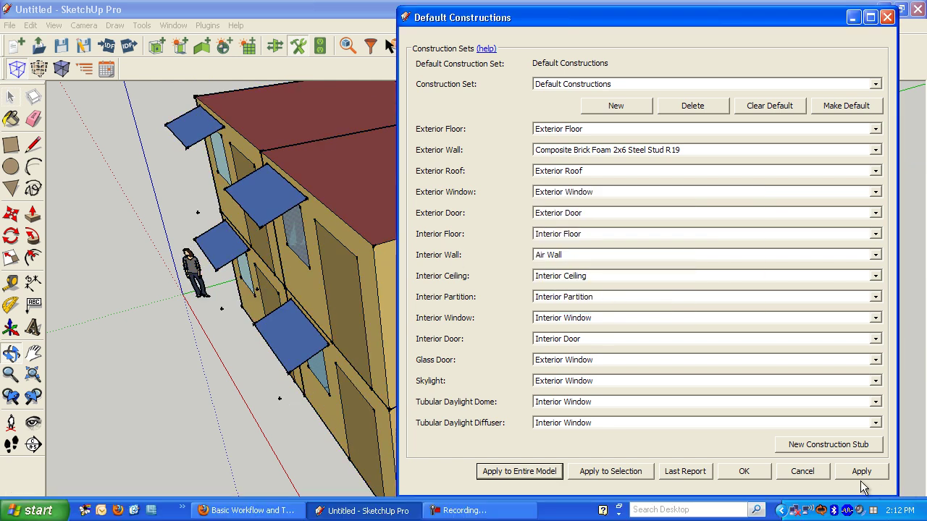
left_click(746, 471)
key("space")
double_click(538, 381)
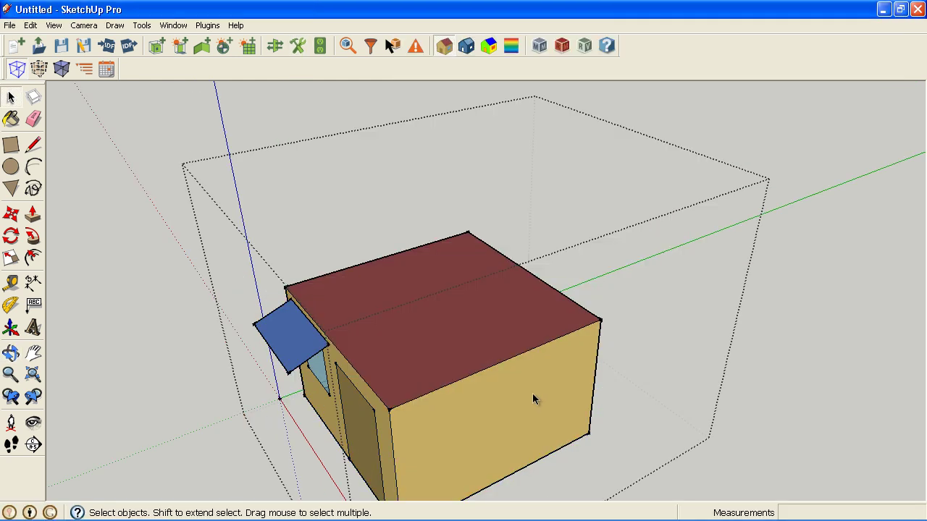
left_click(356, 43)
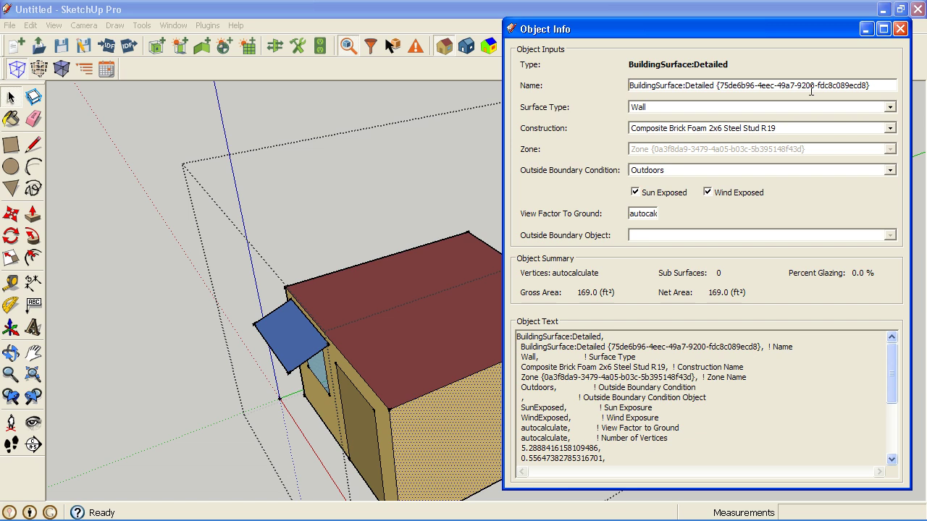
left_click(900, 29)
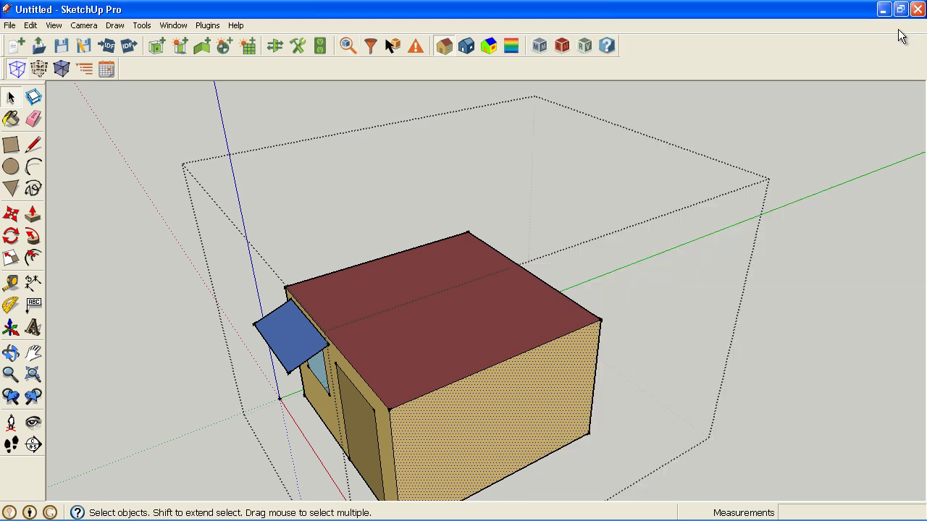
left_click(515, 152)
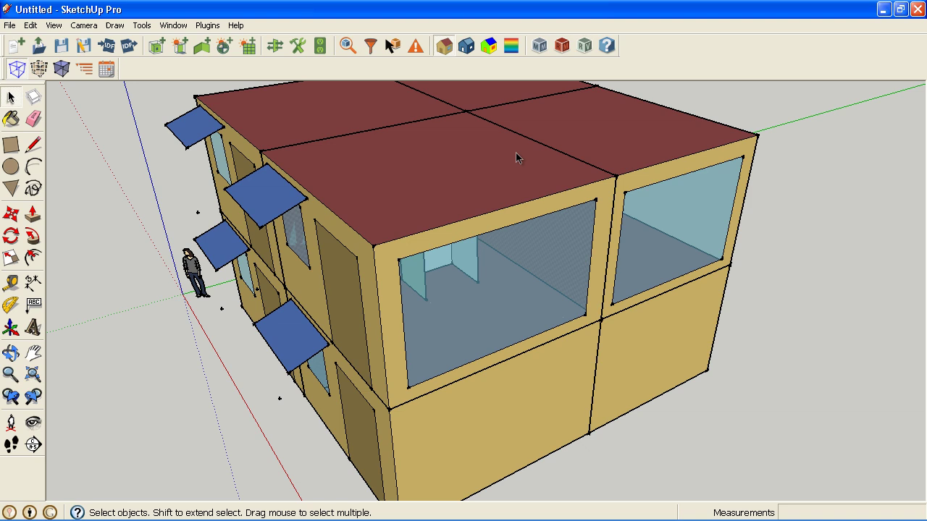
middle_click_drag(497, 130, 626, 226, "shift")
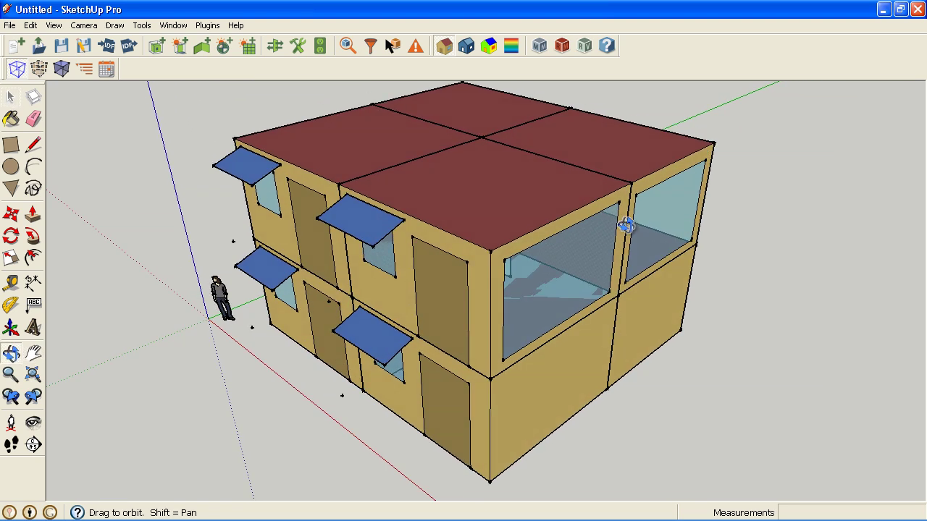